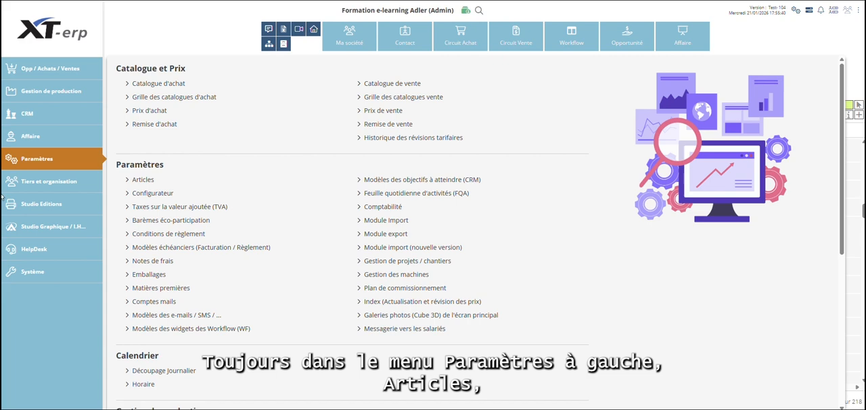
# Step: Open the article with internal code fourpcsimple for editing from the Articles list
pyautogui.click(136, 180)
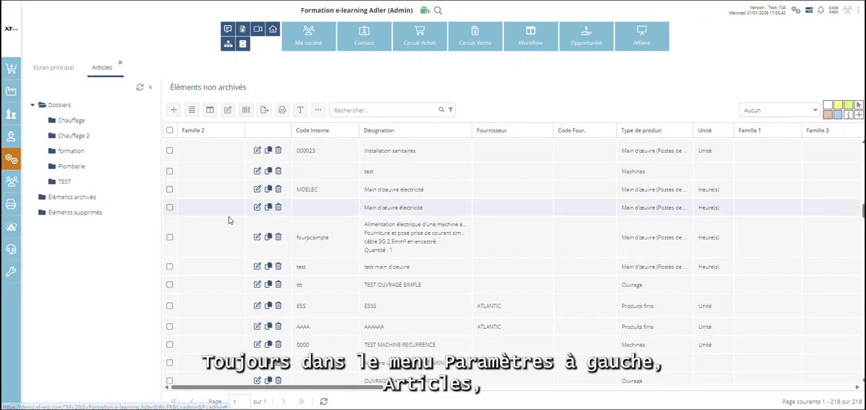
pyautogui.click(257, 239)
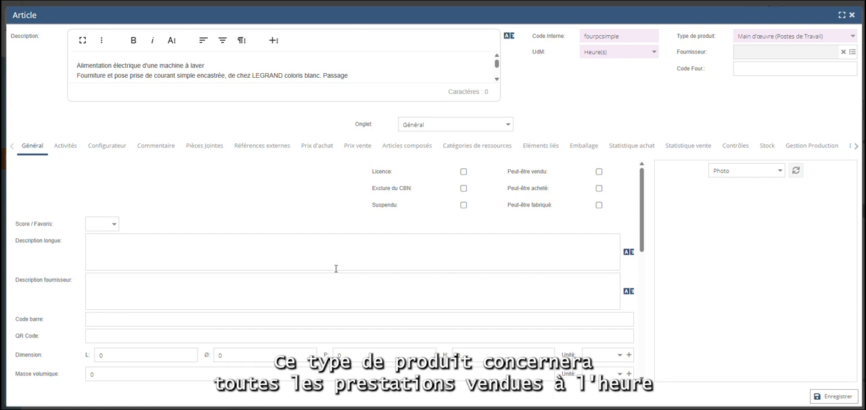
# Step: Examine the article's available units of measure, then its purchase and sale prices
pyautogui.click(653, 53)
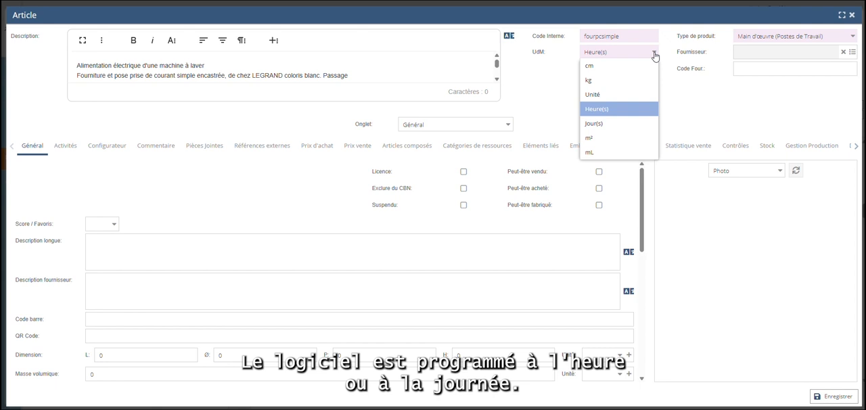
pyautogui.click(653, 54)
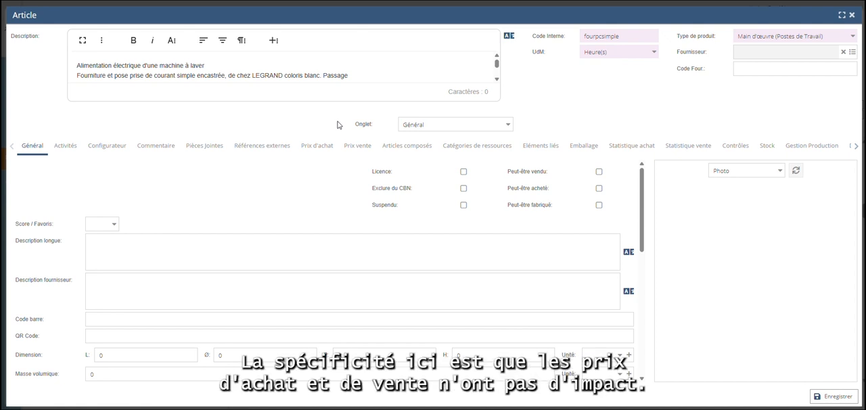
pyautogui.click(317, 146)
pyautogui.click(356, 147)
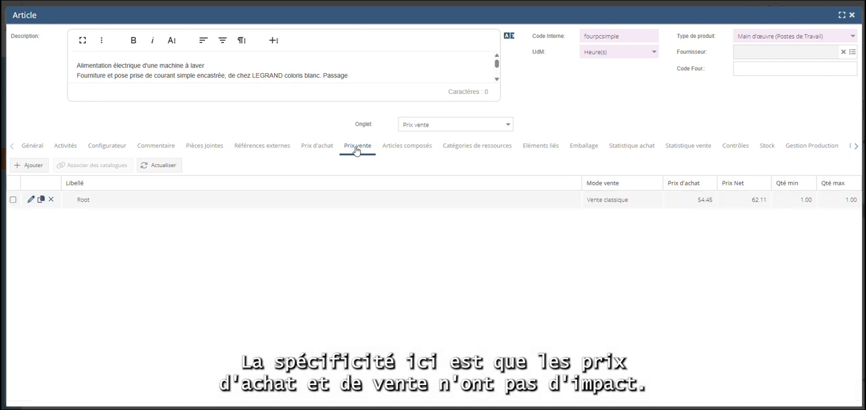
# Step: Select the resource categories Agent de fabrication and Installateur for the article and add them to its resource categories
pyautogui.click(458, 150)
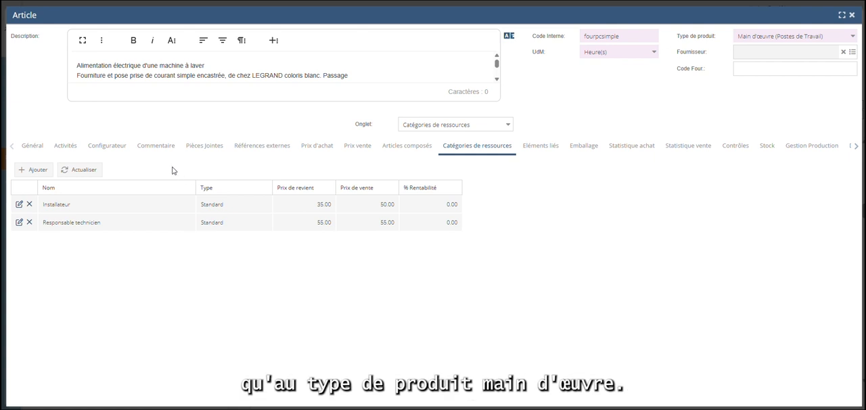
pyautogui.click(24, 171)
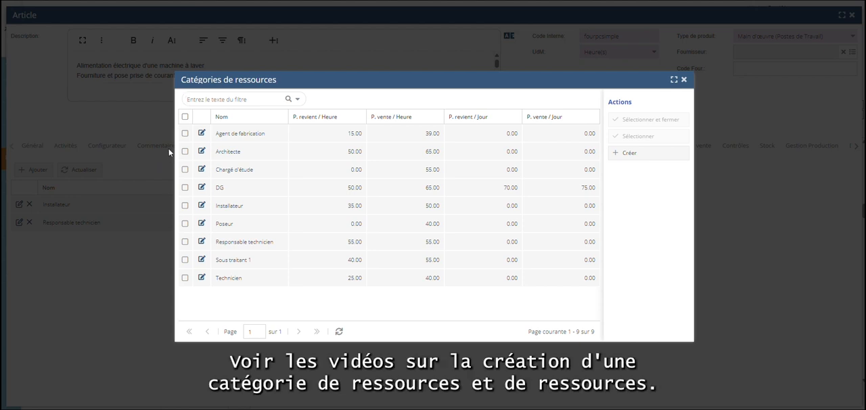
pyautogui.click(186, 133)
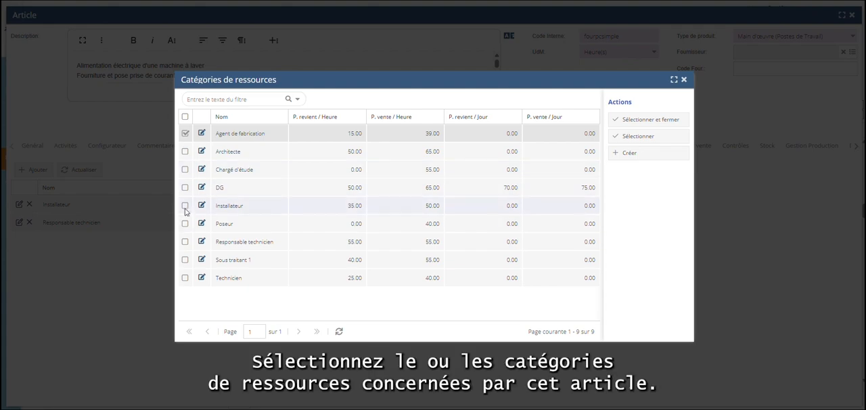
pyautogui.click(186, 206)
pyautogui.click(663, 120)
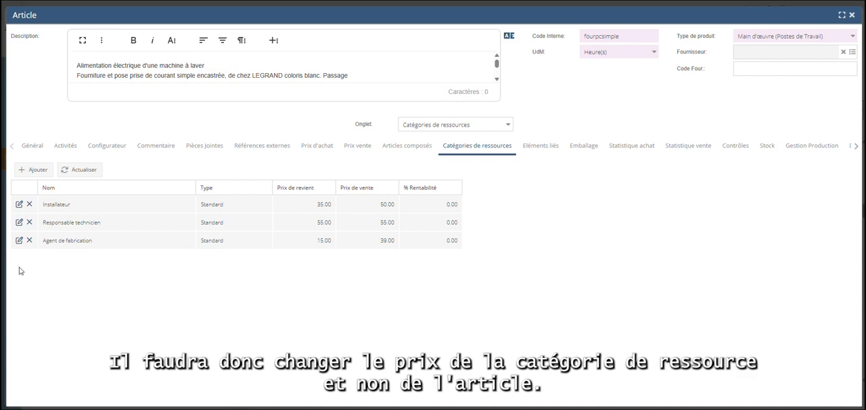
# Step: Open the Agent de fabrication resource category from the article to examine its prices and resources, and close it
pyautogui.click(19, 240)
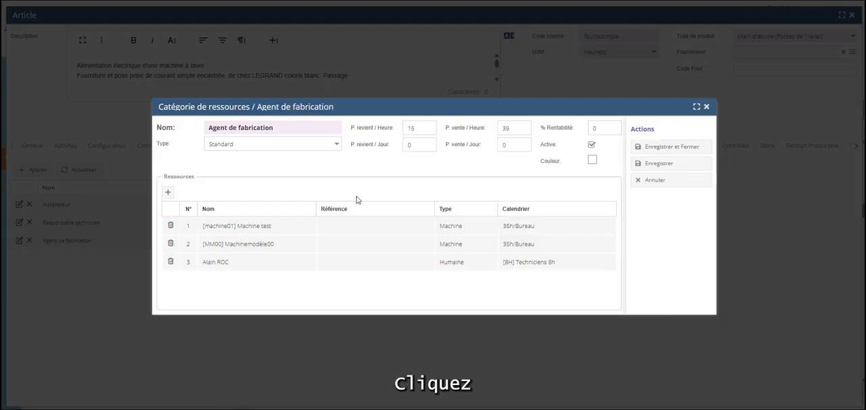
pyautogui.click(706, 109)
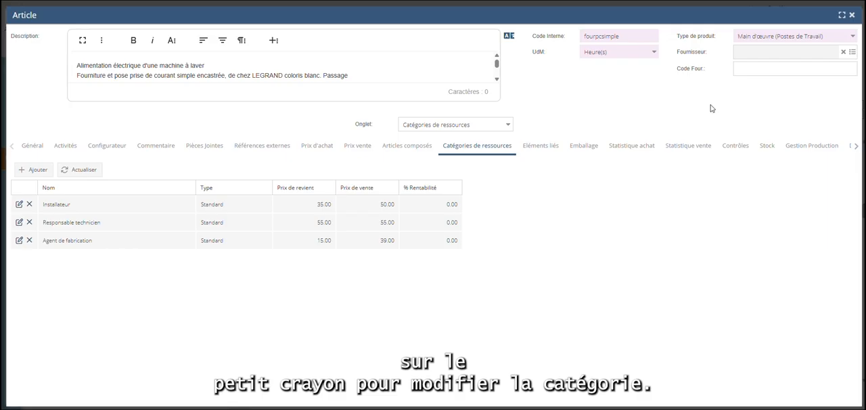
# Step: Change the article's product type to Ouvrage and save the article record
pyautogui.click(833, 37)
pyautogui.write('ouvrage')
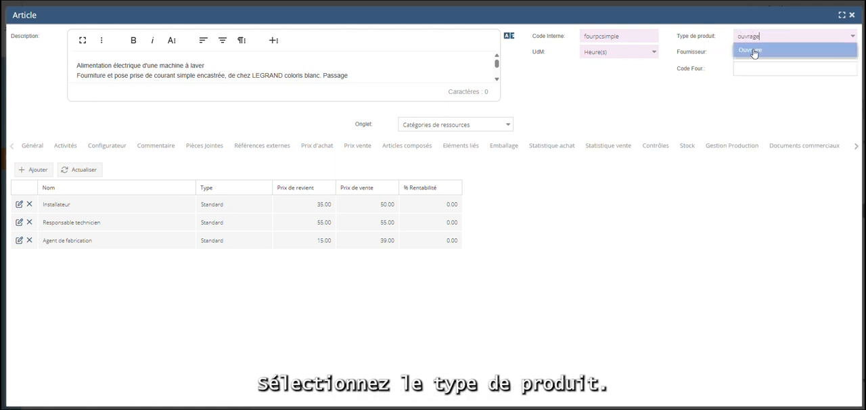
pyautogui.click(750, 50)
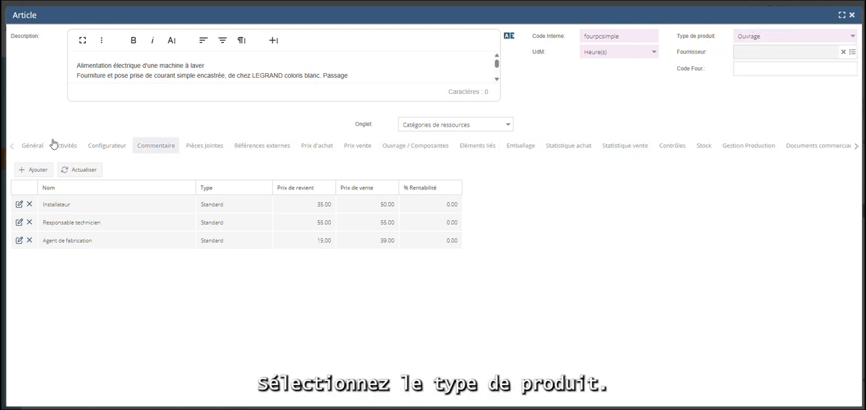
pyautogui.click(21, 151)
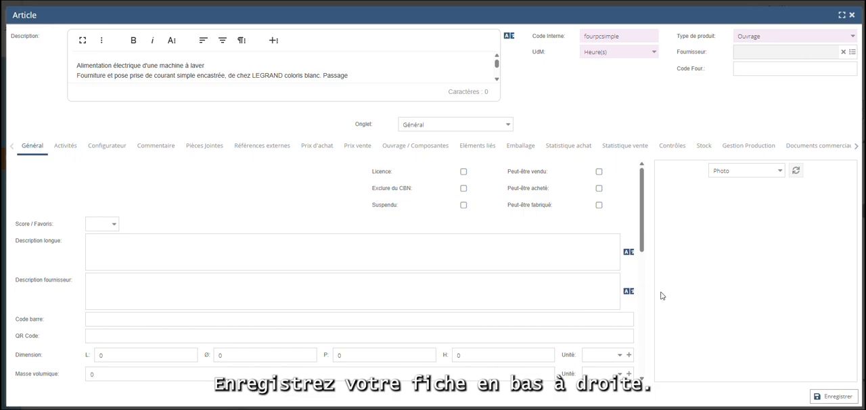
pyautogui.click(827, 397)
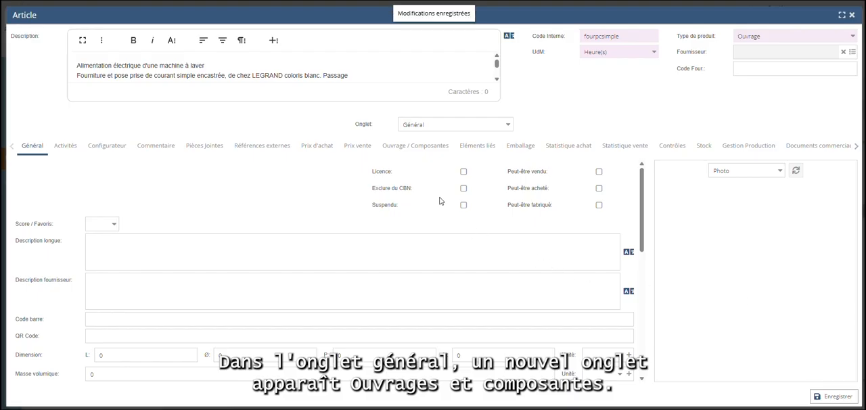
# Step: Find the existing ouvrages, add Installation chaudière (OVRA) to the article's components and inspect the articles it contains
pyautogui.click(426, 149)
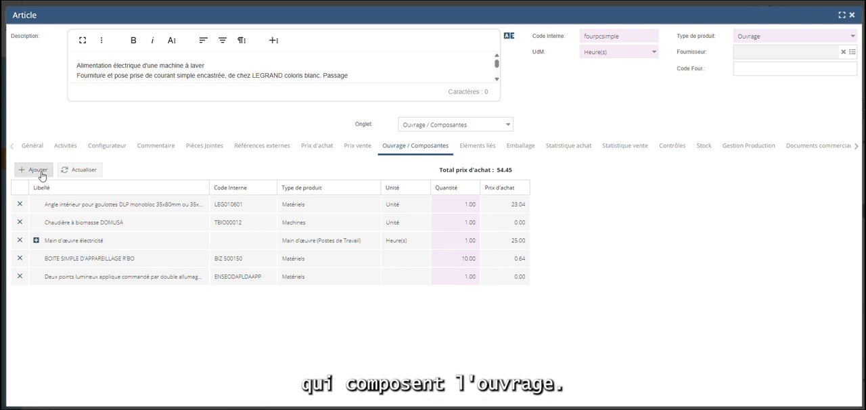
pyautogui.click(37, 170)
pyautogui.write('ouvrage')
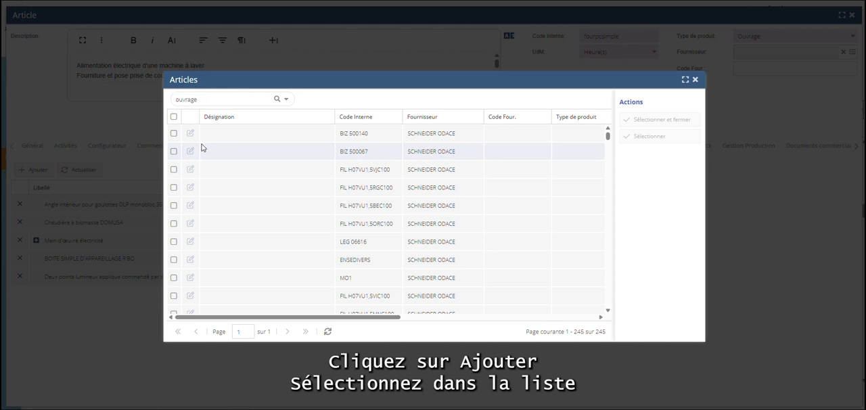
pyautogui.press('Return')
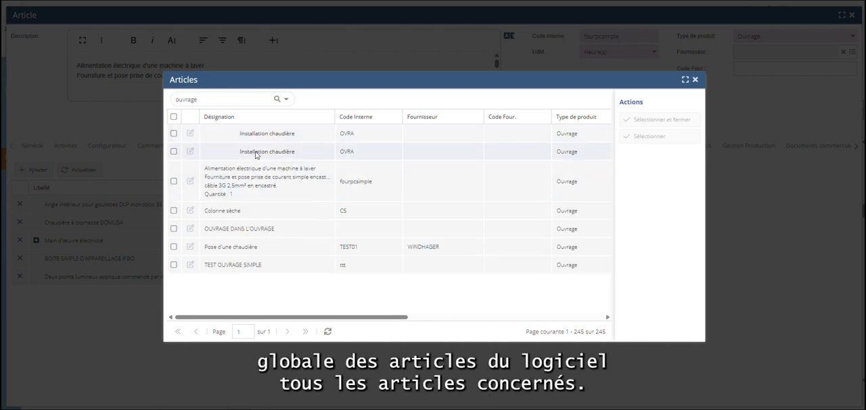
pyautogui.click(174, 152)
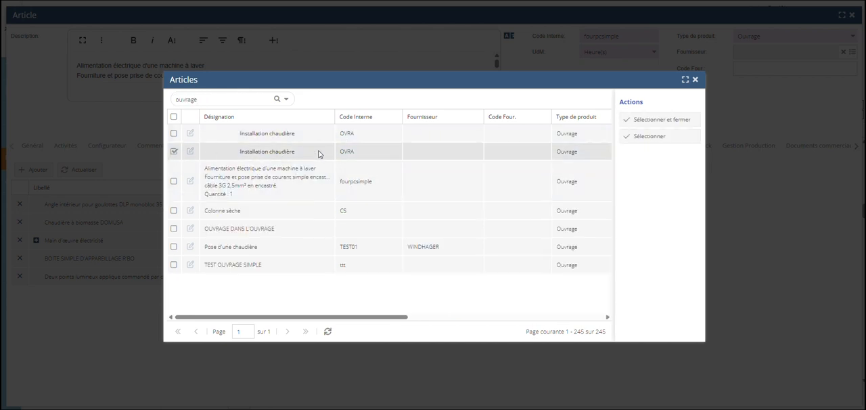
pyautogui.click(648, 122)
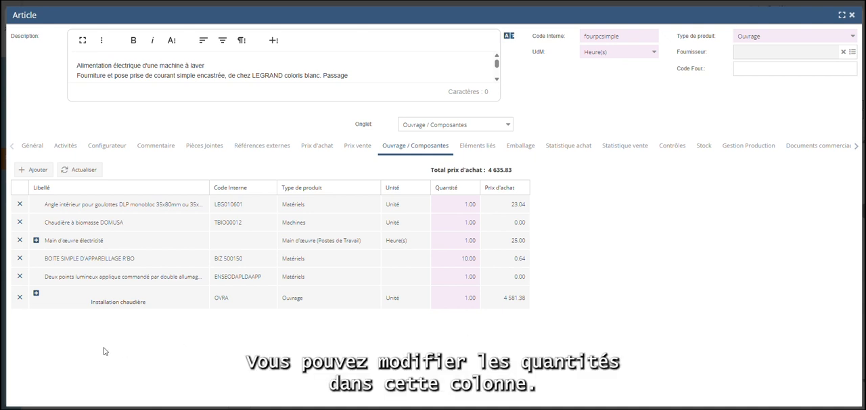
pyautogui.click(36, 295)
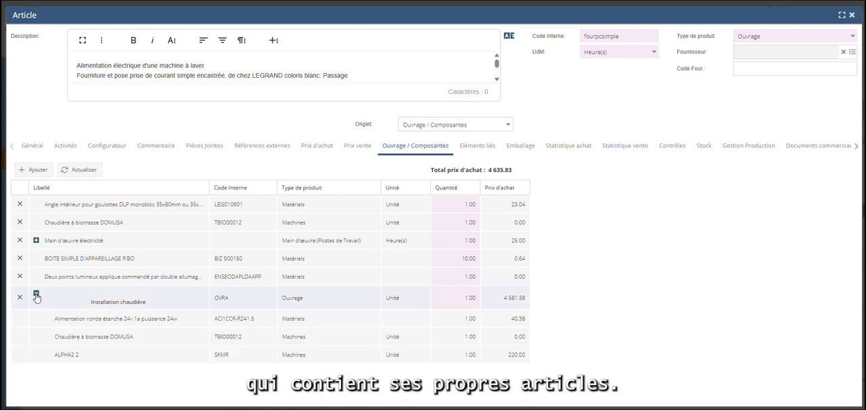
pyautogui.click(36, 295)
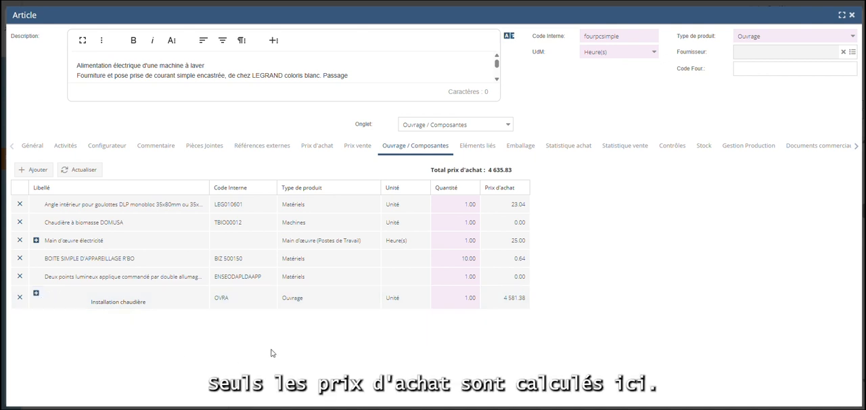
# Step: Start a new sale price for the ouvrage with general overheads of 5 for Matériels, Produits finis and Main d'œuvre
pyautogui.click(360, 150)
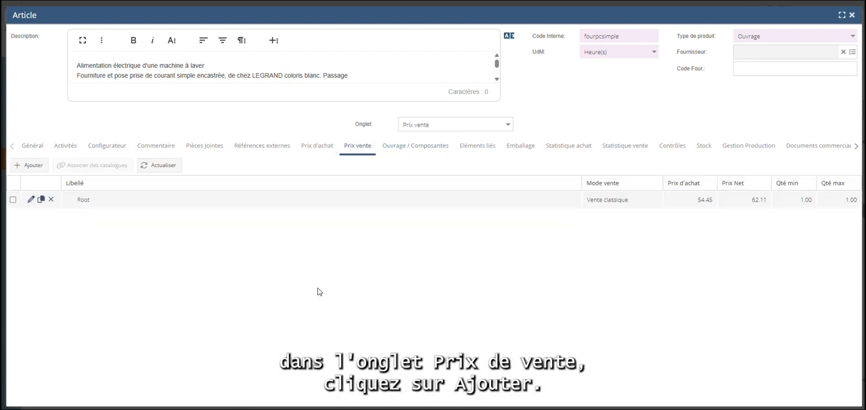
pyautogui.click(34, 165)
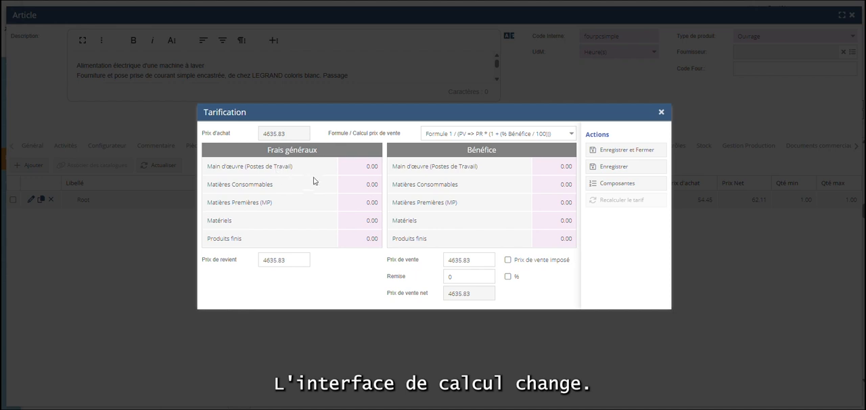
pyautogui.click(371, 222)
pyautogui.write('5')
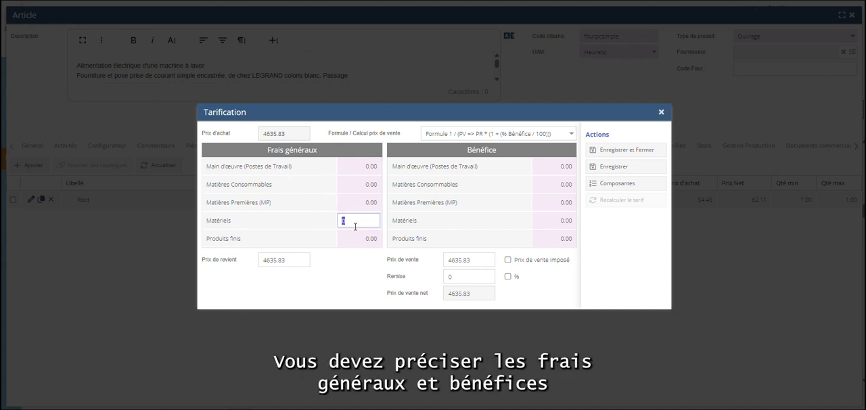
pyautogui.press('Return')
pyautogui.click(362, 241)
pyautogui.write('5')
pyautogui.press('Return')
pyautogui.click(371, 170)
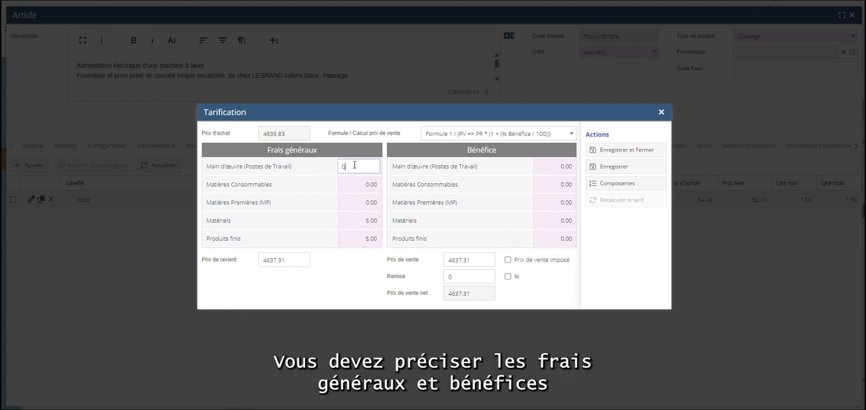
pyautogui.write('5')
pyautogui.press('Return')
# Step: Set the profit rate to 20 for both Main d'œuvre (Postes de Travail) and Matériels
pyautogui.click(549, 167)
pyautogui.write('20')
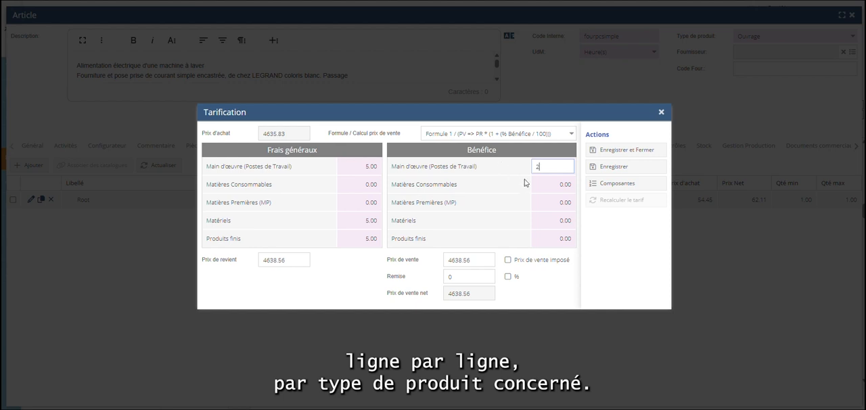
pyautogui.press('Return')
pyautogui.click(556, 221)
pyautogui.write('20')
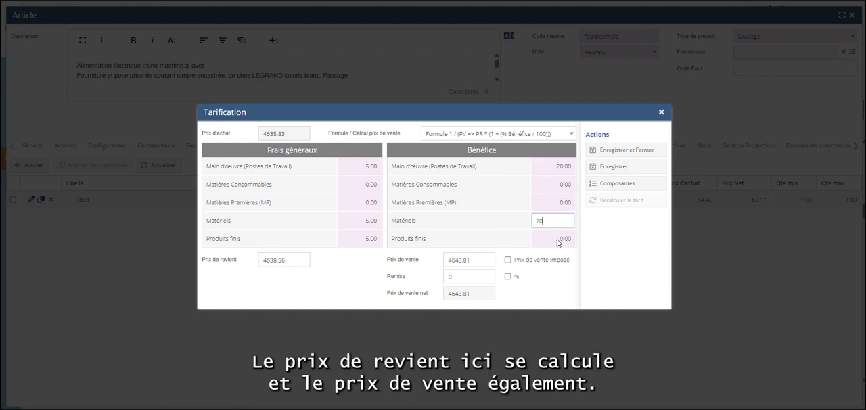
pyautogui.press('Return')
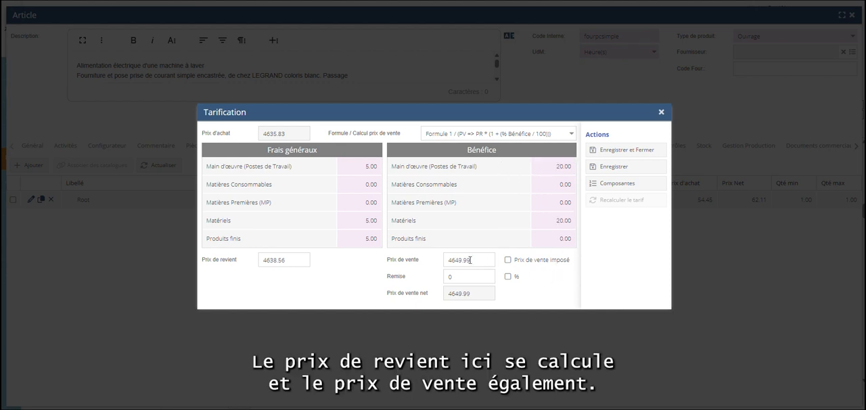
# Step: Check the list of components behind the pricing, then save the new sale price and close it
pyautogui.click(616, 183)
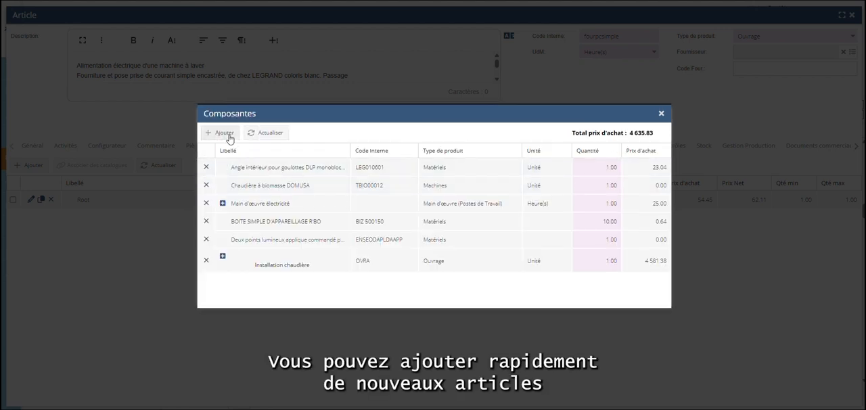
pyautogui.click(662, 113)
pyautogui.click(628, 151)
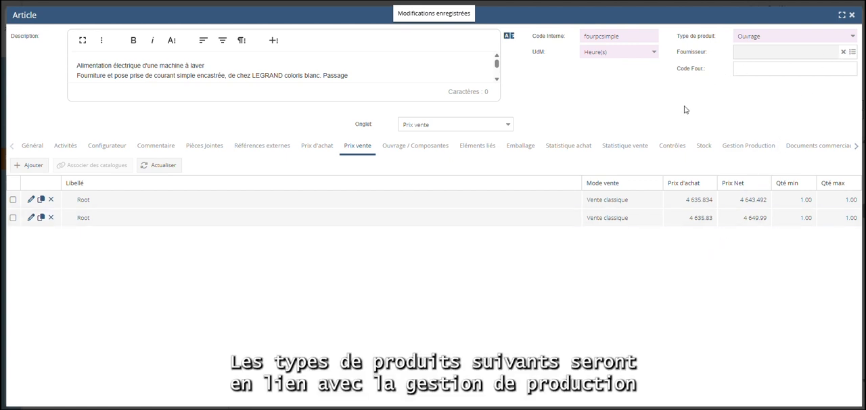
# Step: Go back to the article's general information, review the available product types and choose Commentaire
pyautogui.click(30, 146)
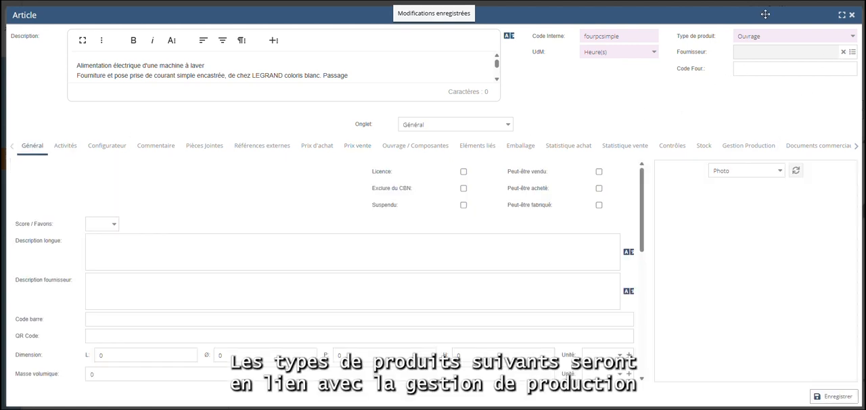
pyautogui.click(854, 39)
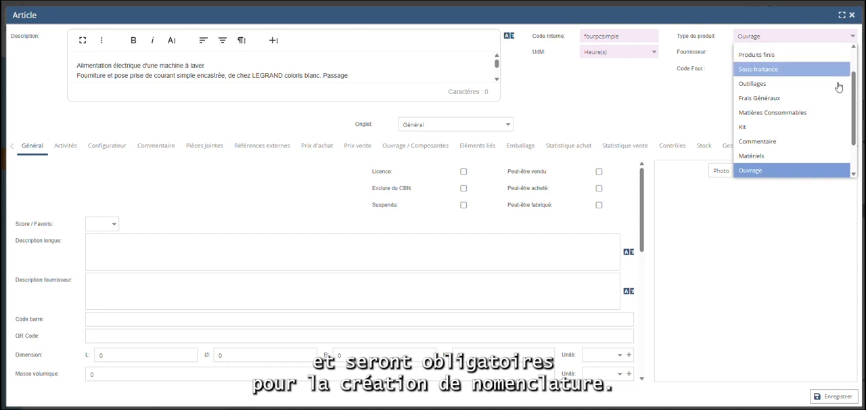
pyautogui.scroll(1, 836, 90)
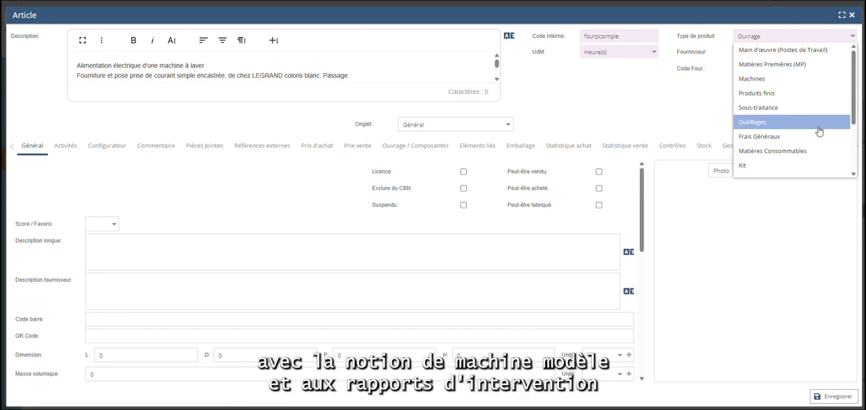
pyautogui.scroll(-2, 762, 128)
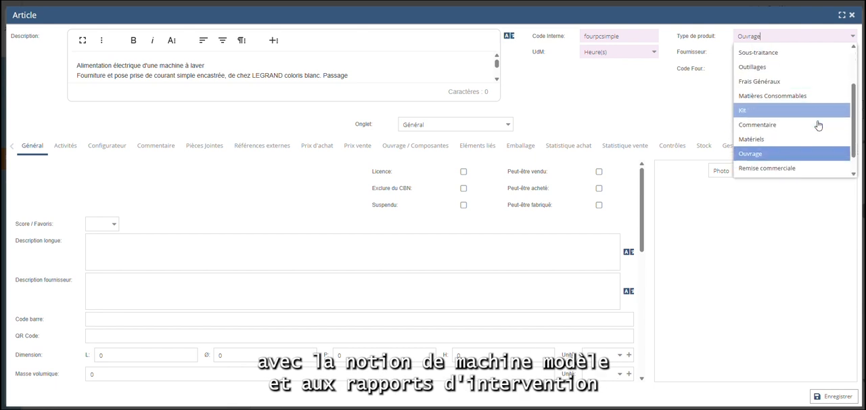
pyautogui.scroll(-2, 817, 116)
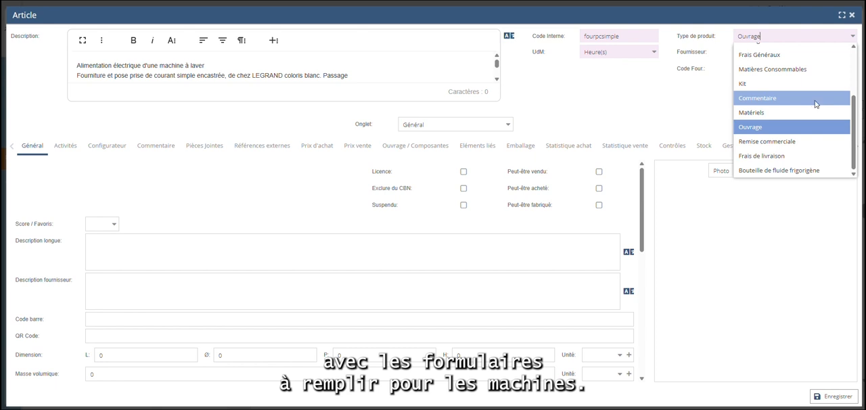
pyautogui.click(815, 104)
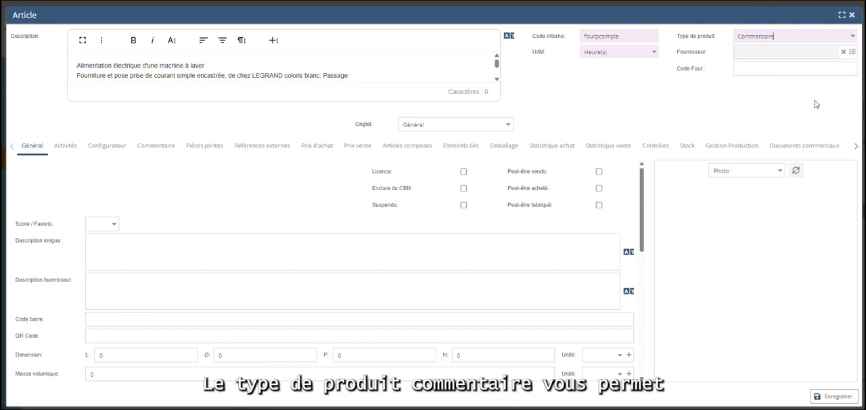